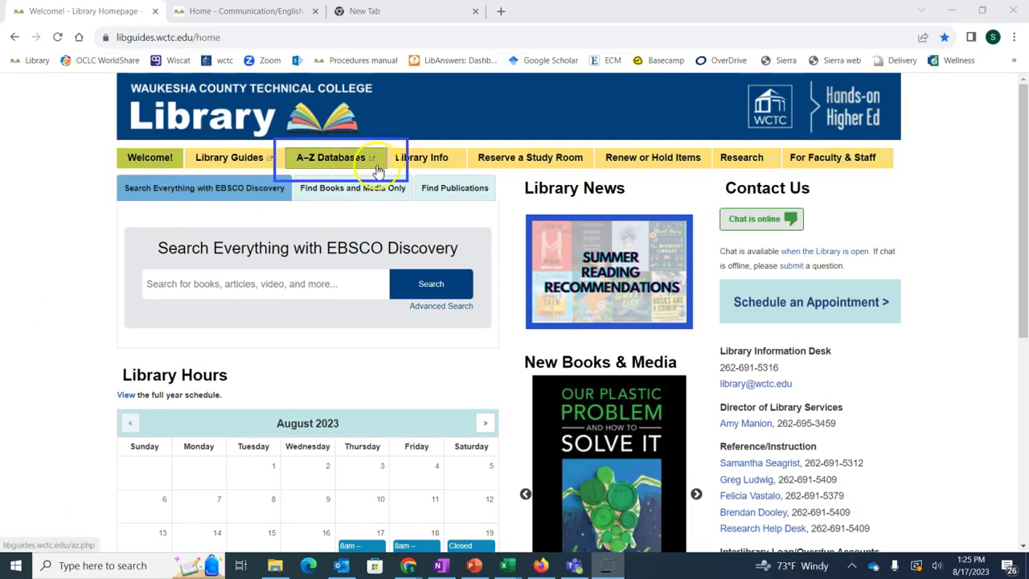
# - View the library's A–Z Databases that begin with O, and return to the library homepage
pyautogui.click(355, 160)
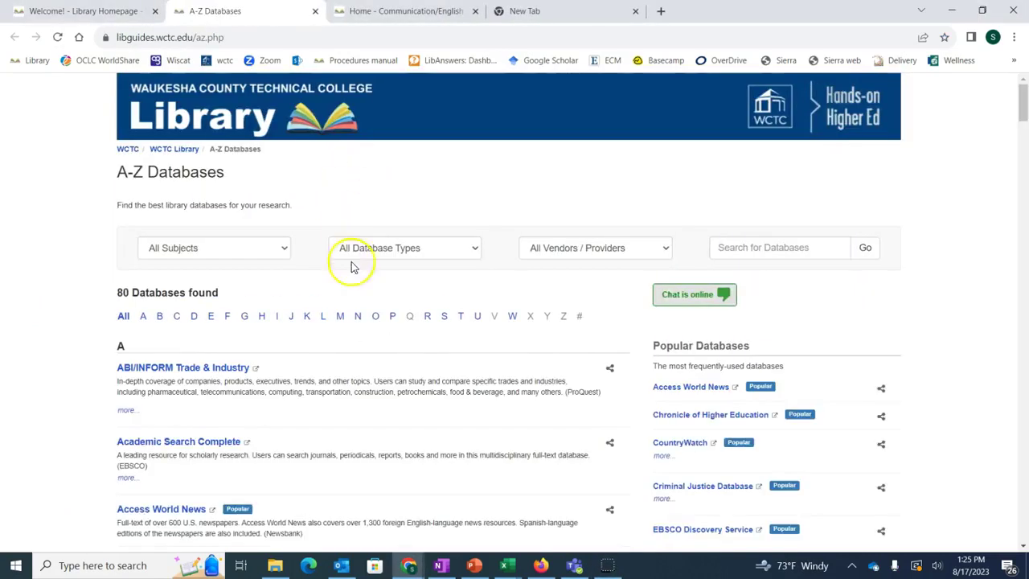
pyautogui.click(377, 318)
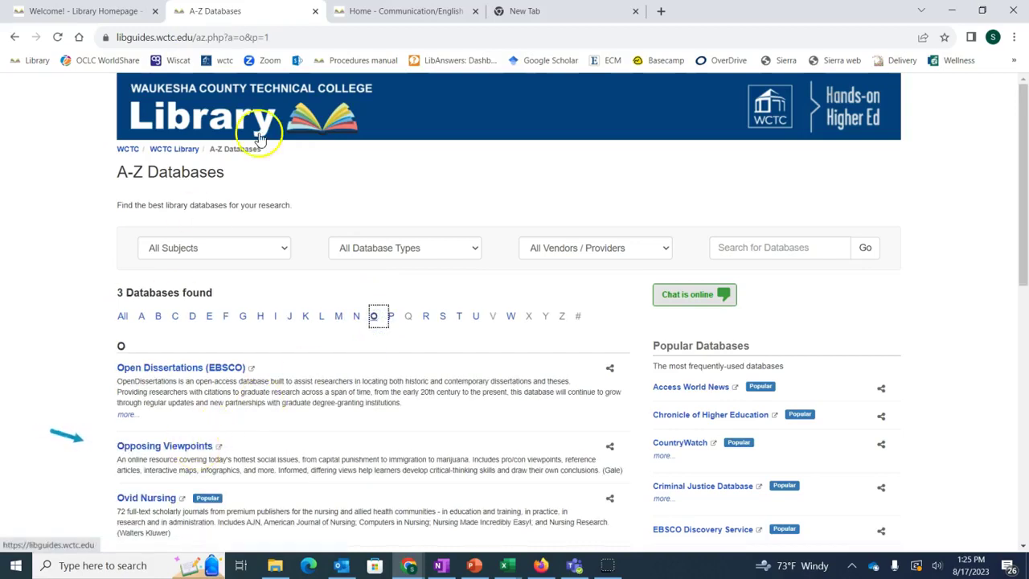
pyautogui.click(90, 11)
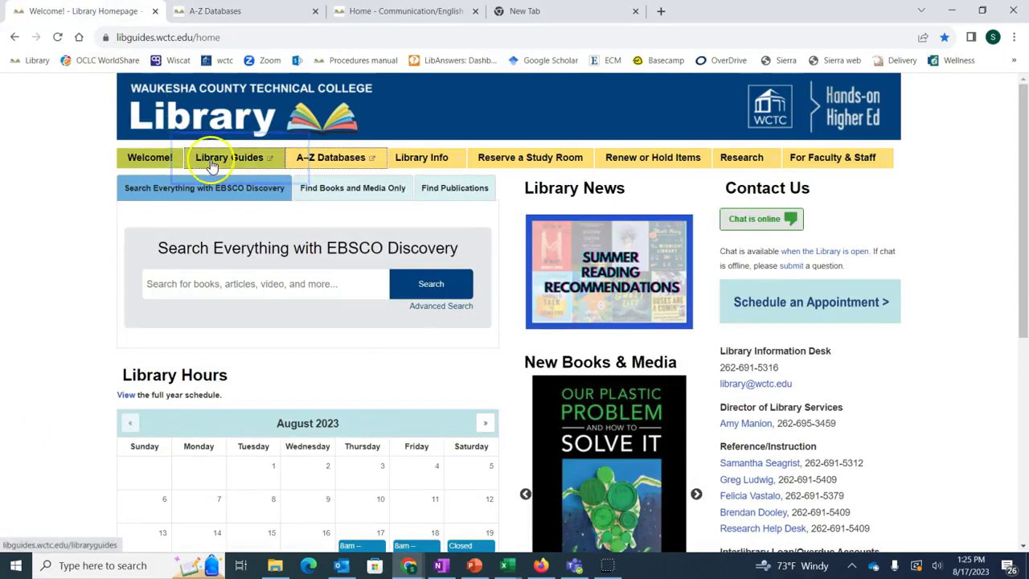
# - Open Opposing Viewpoints from the Argument Essay Databases on the Communication/English guide's Articles page
pyautogui.click(391, 10)
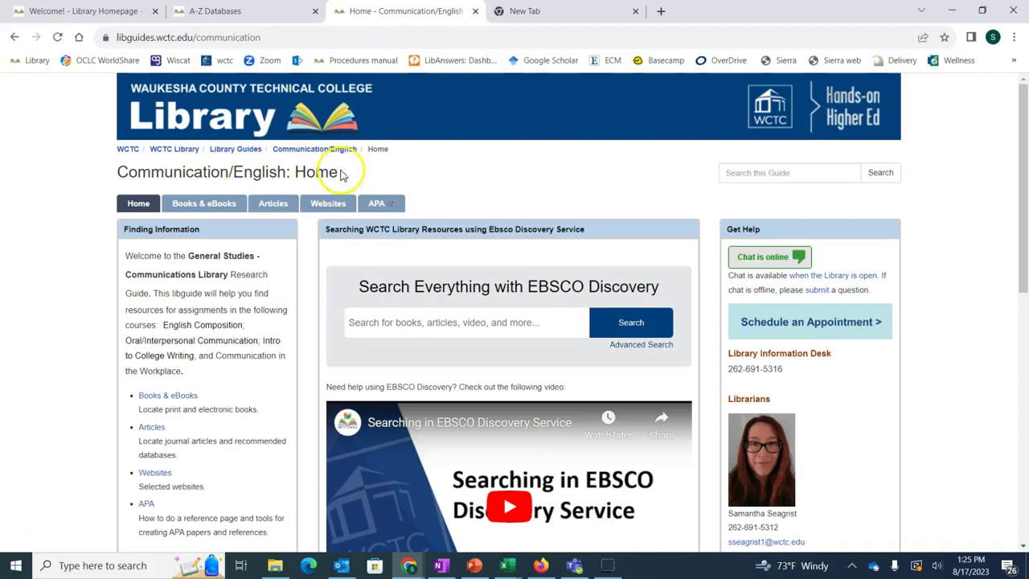
pyautogui.click(275, 205)
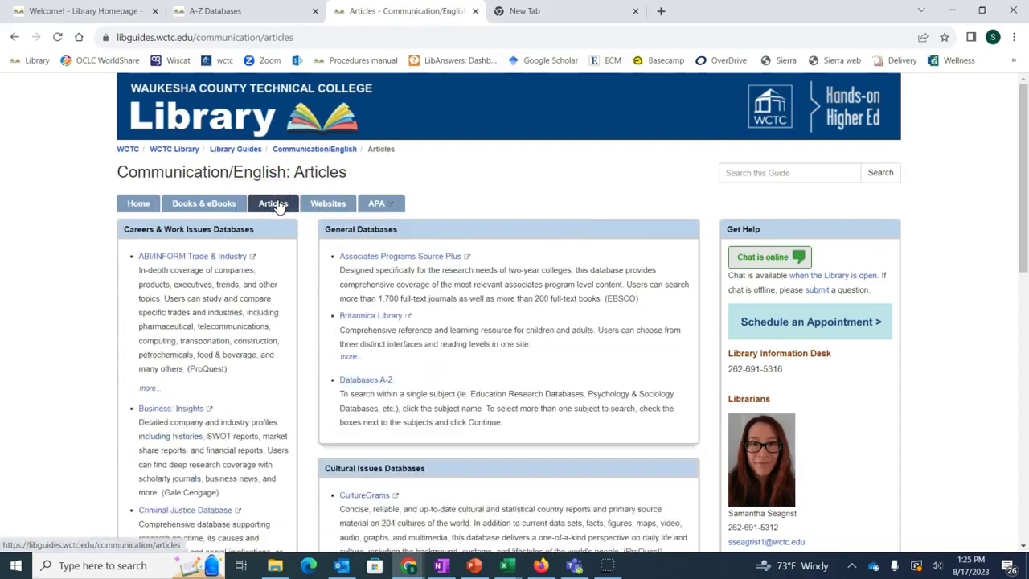
pyautogui.scroll(-5, 319, 357)
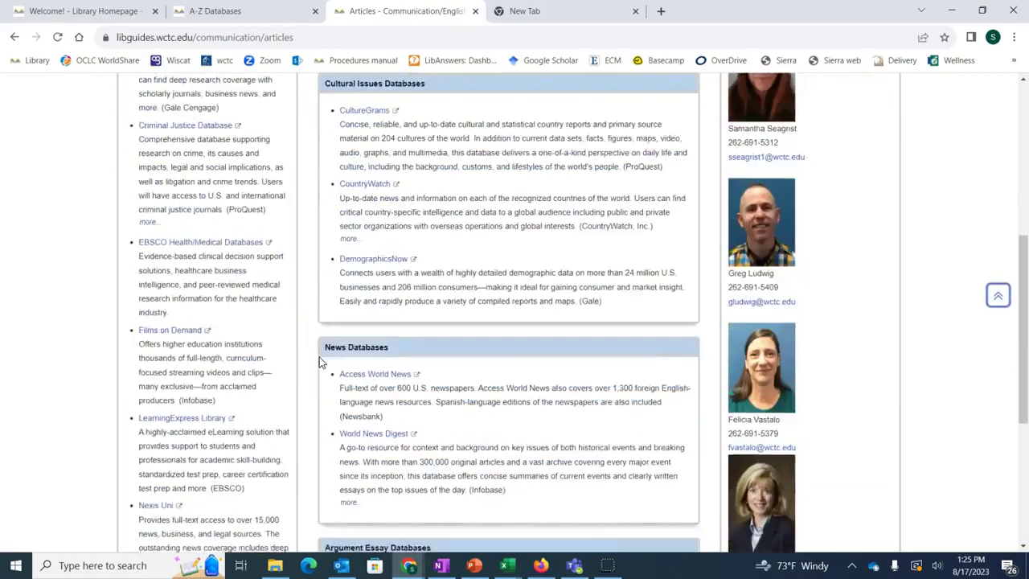
pyautogui.scroll(-4, 319, 357)
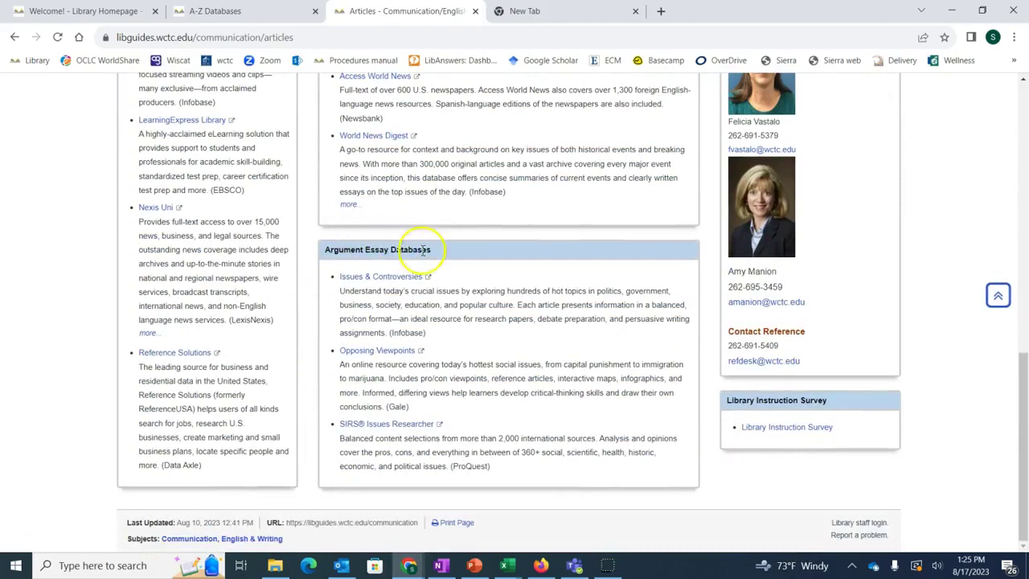
pyautogui.click(392, 351)
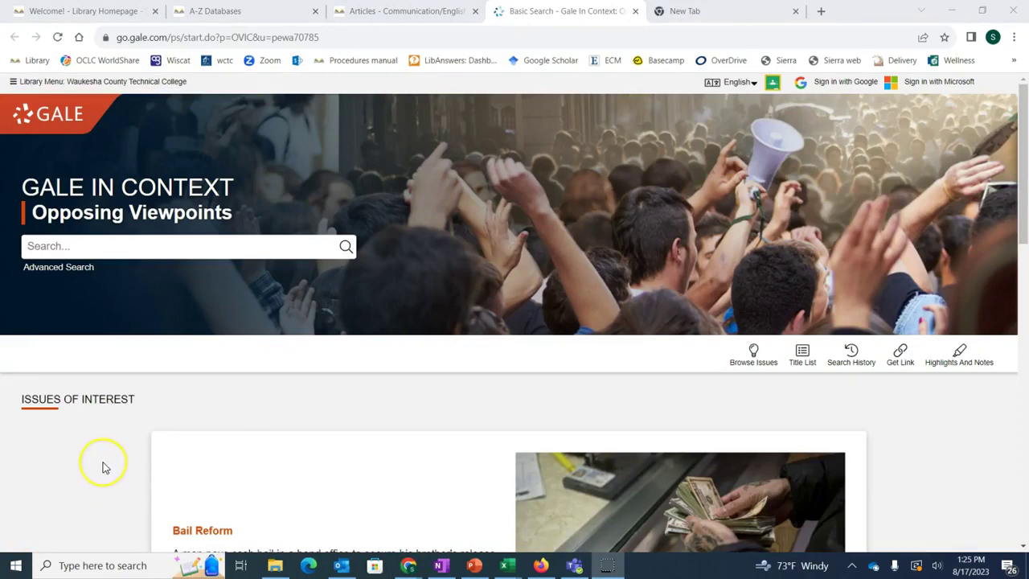
# - Browse the issues by the Science, Technology and Ethics category and open the Artificial Intelligence topic
pyautogui.scroll(-3, 103, 467)
pyautogui.scroll(-5, 103, 467)
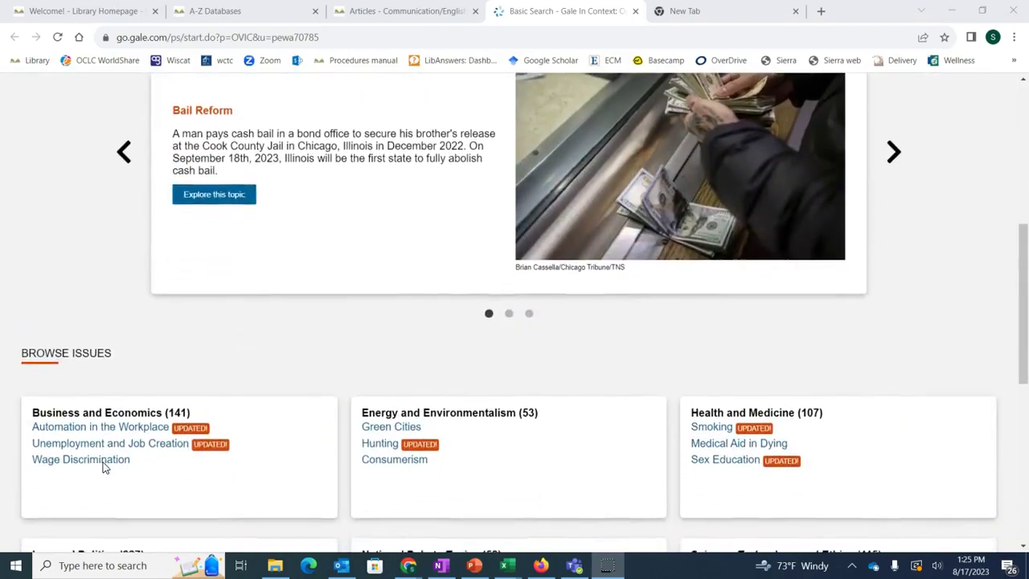
pyautogui.click(136, 238)
pyautogui.scroll(-5, 271, 361)
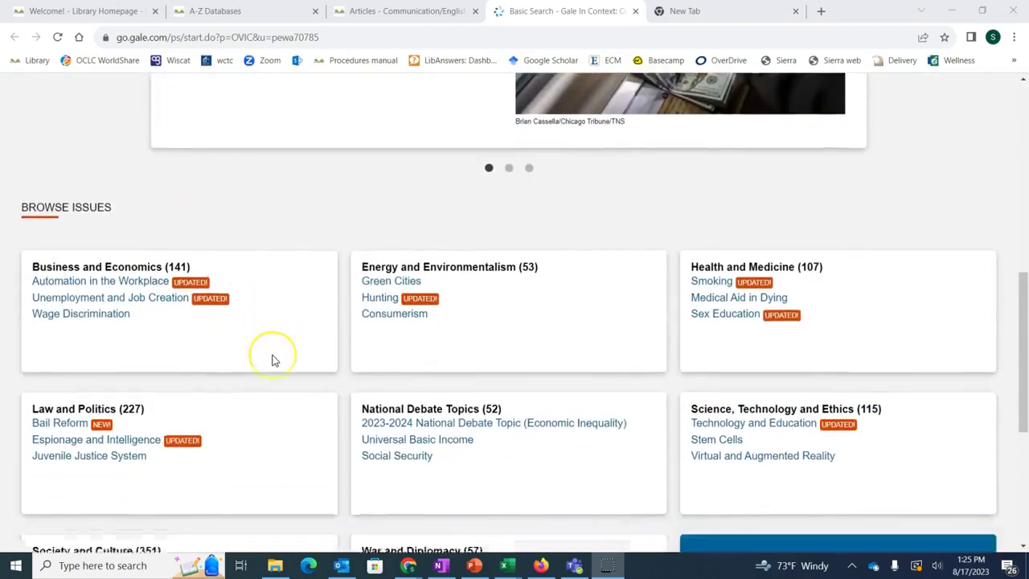
pyautogui.scroll(2, 270, 361)
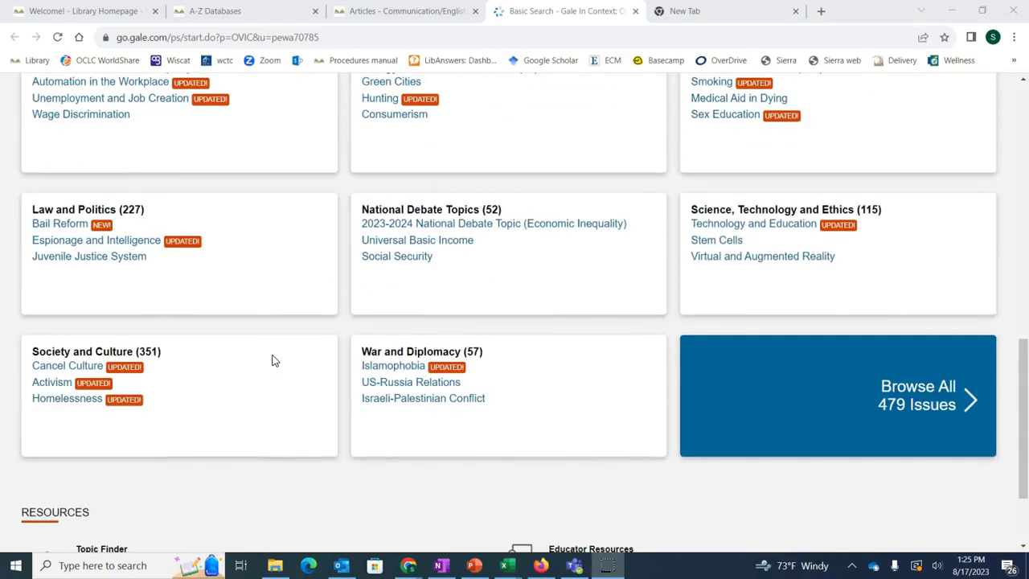
pyautogui.scroll(3, 851, 383)
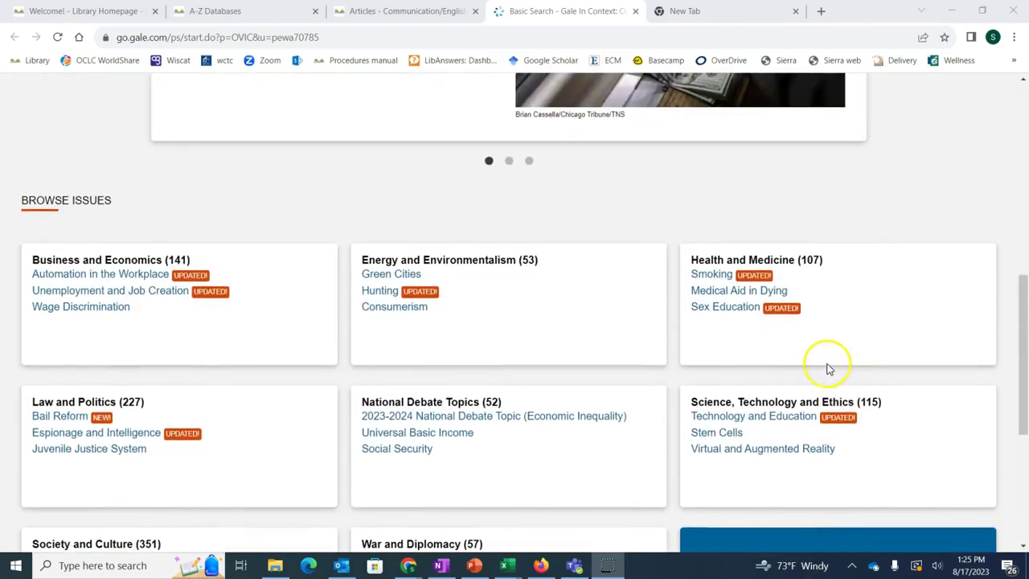
pyautogui.click(711, 402)
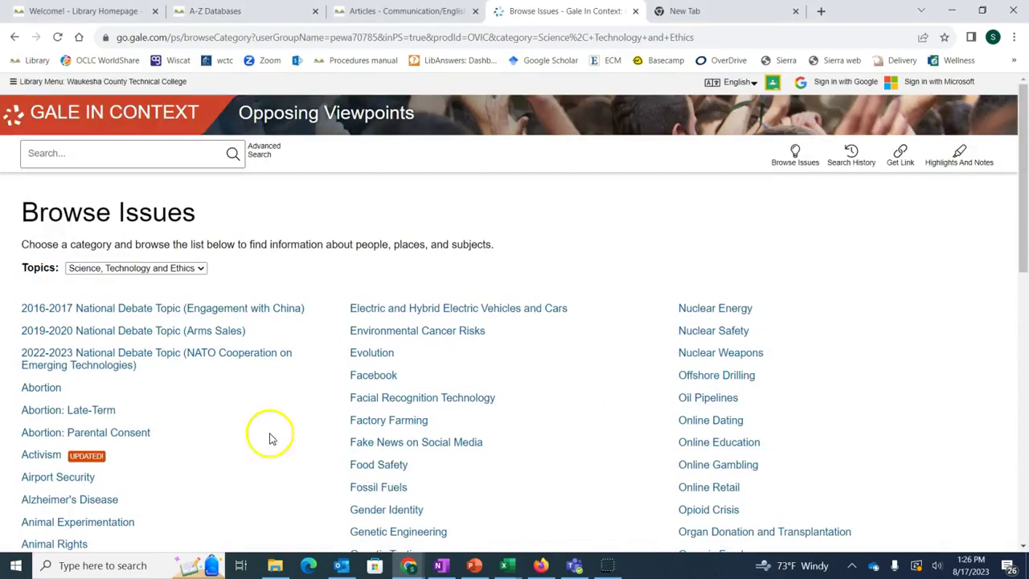
pyautogui.scroll(-2, 272, 453)
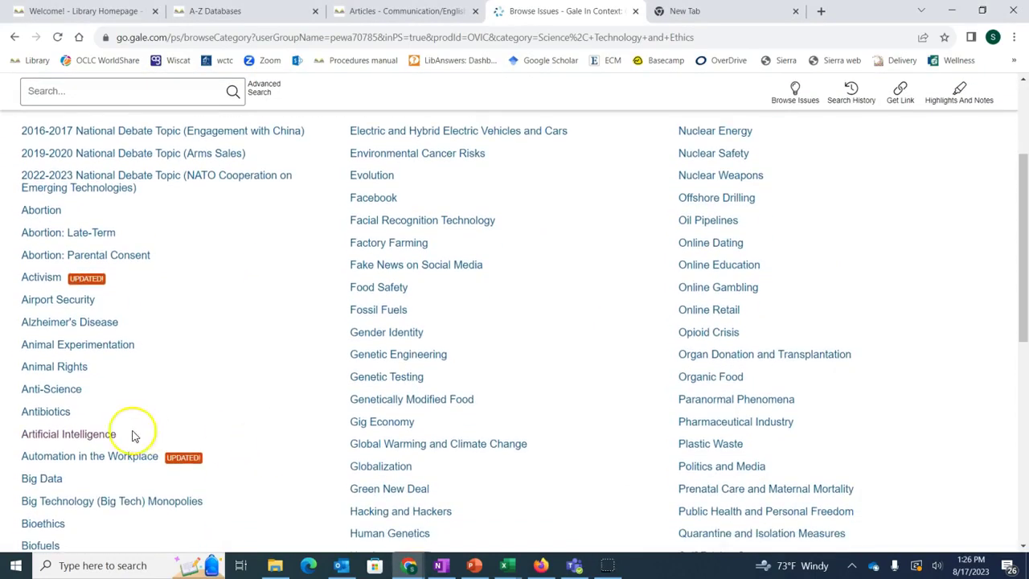
pyautogui.click(102, 438)
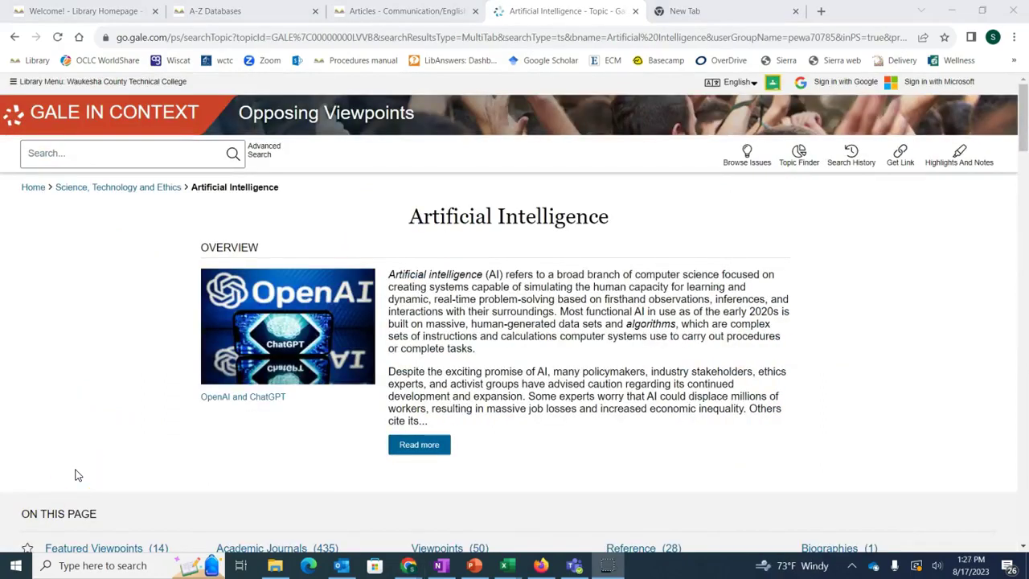
# - Examine the resource types offered on the Artificial Intelligence topic page, from featured viewpoints and academic journals to videos and audio
pyautogui.scroll(-3, 75, 475)
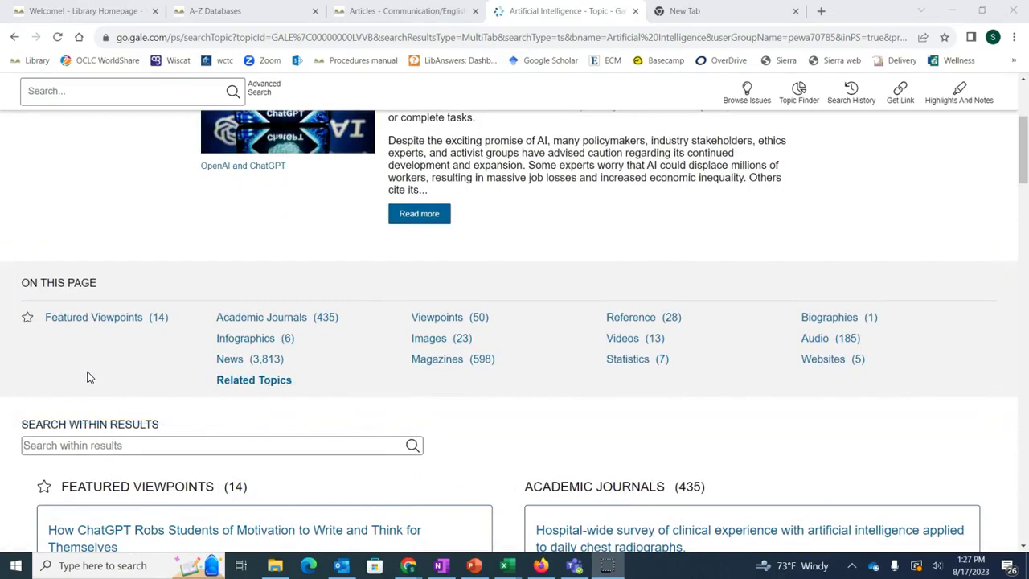
pyautogui.scroll(-2, 91, 378)
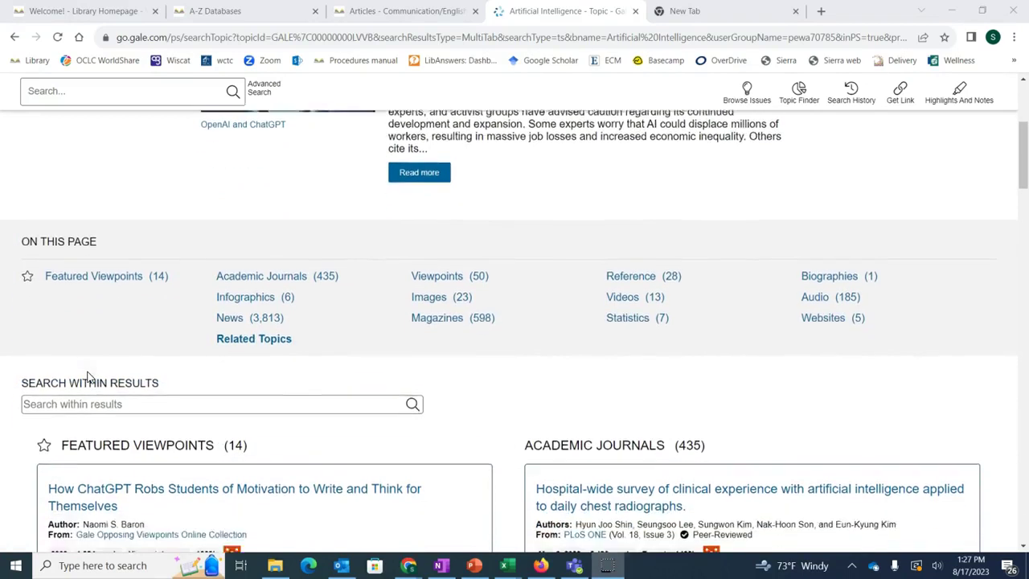
pyautogui.scroll(-1, 90, 378)
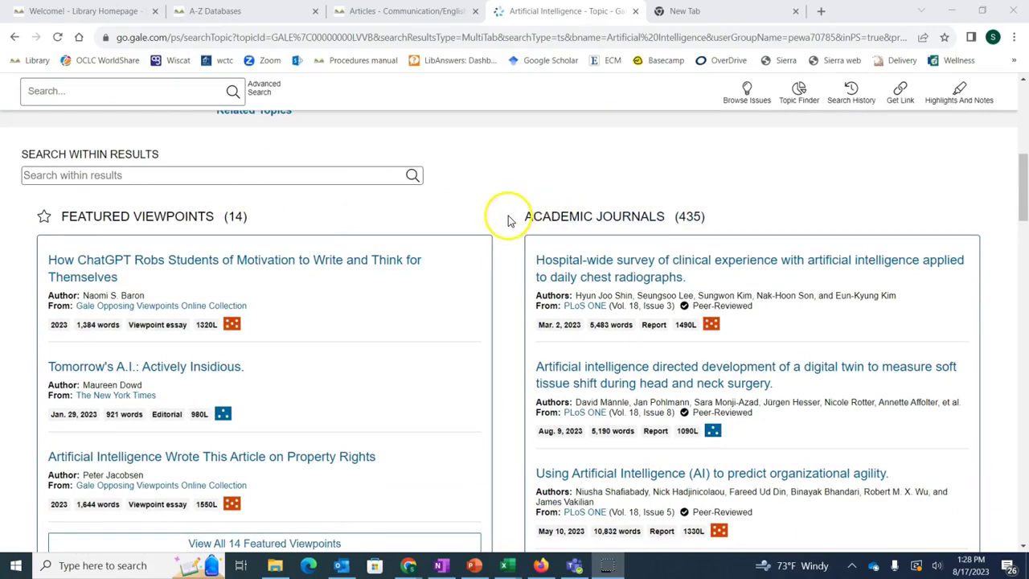
pyautogui.scroll(-5, 509, 219)
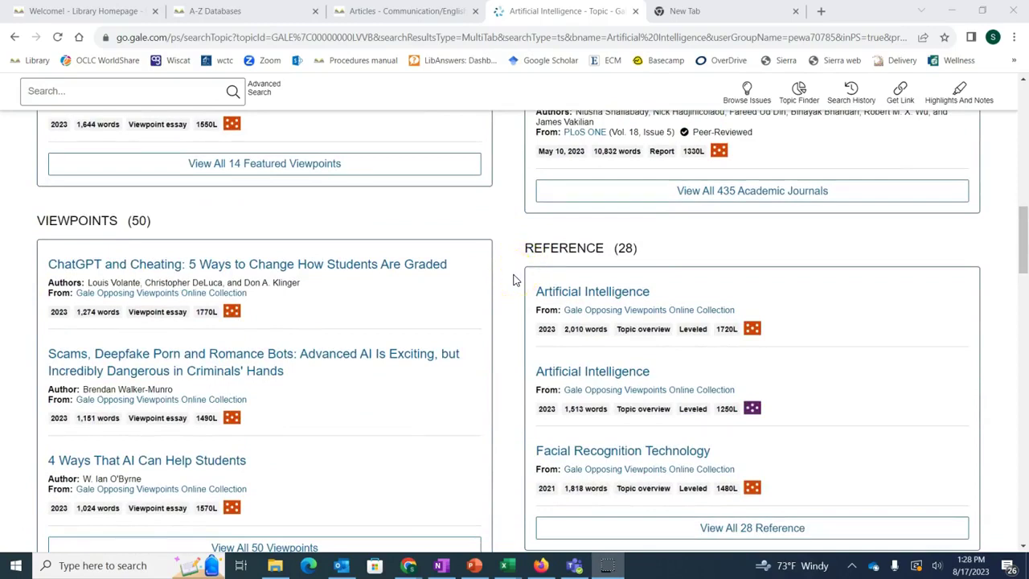
pyautogui.scroll(-5, 485, 317)
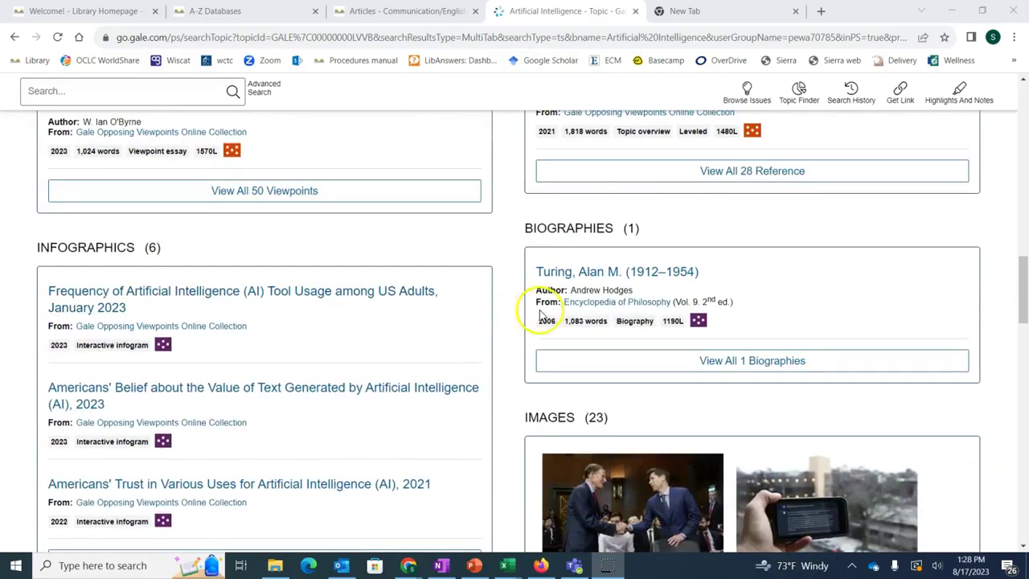
pyautogui.scroll(-5, 497, 355)
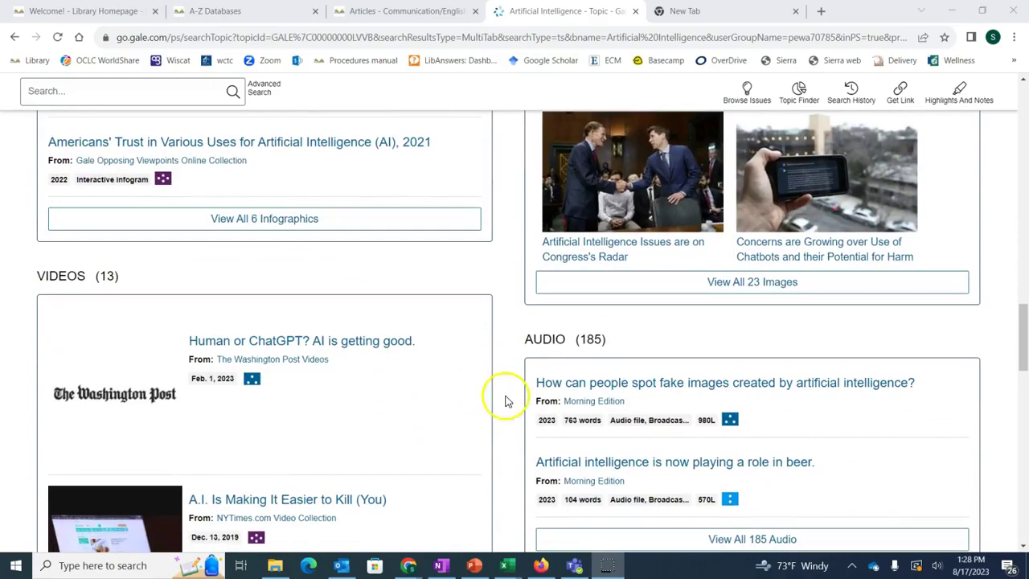
pyautogui.scroll(15, 500, 318)
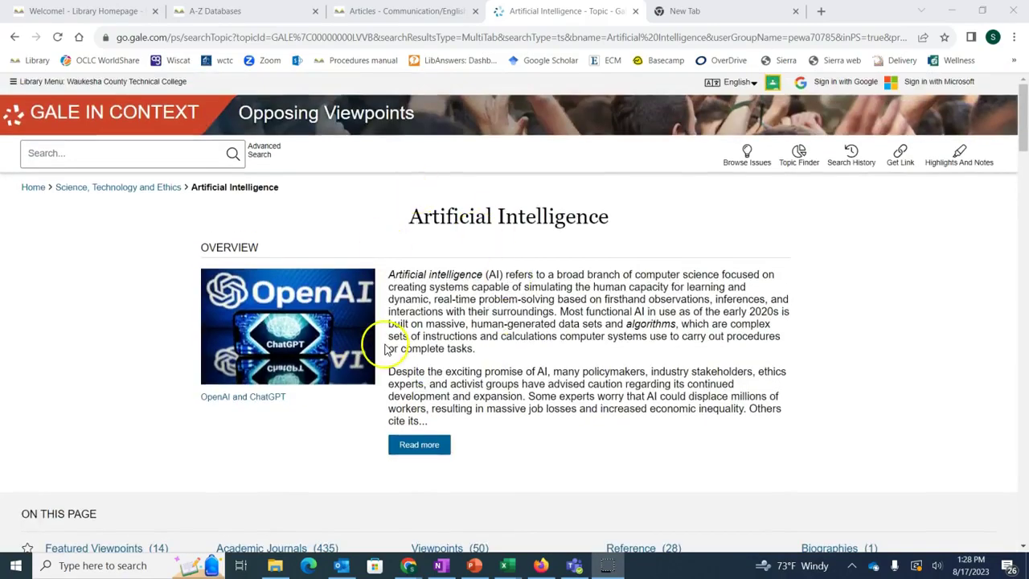
# - Open the full Artificial Intelligence topic overview and read through its sections and sidebars up to the critical thinking questions
pyautogui.click(422, 445)
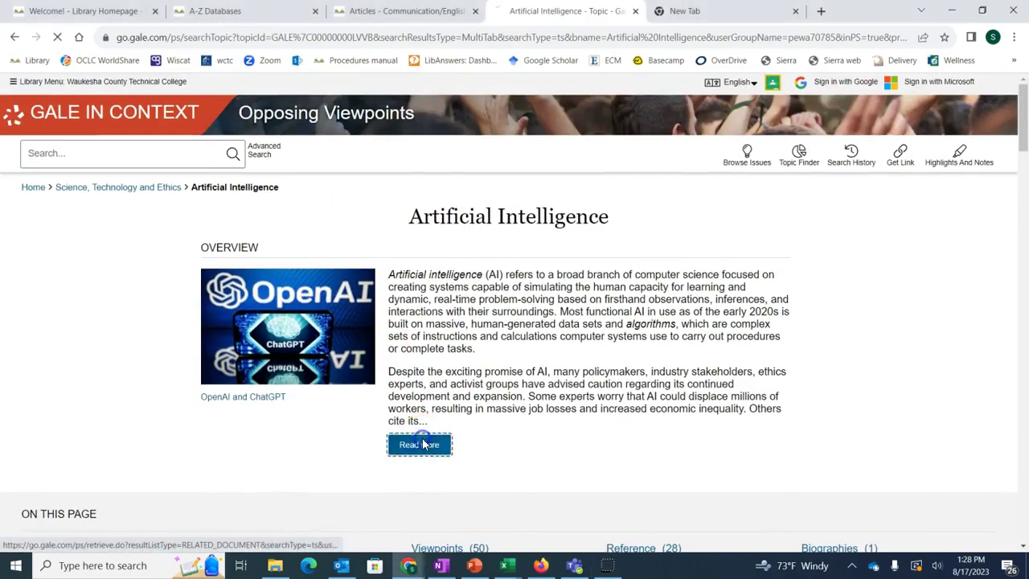
pyautogui.scroll(-1, 362, 414)
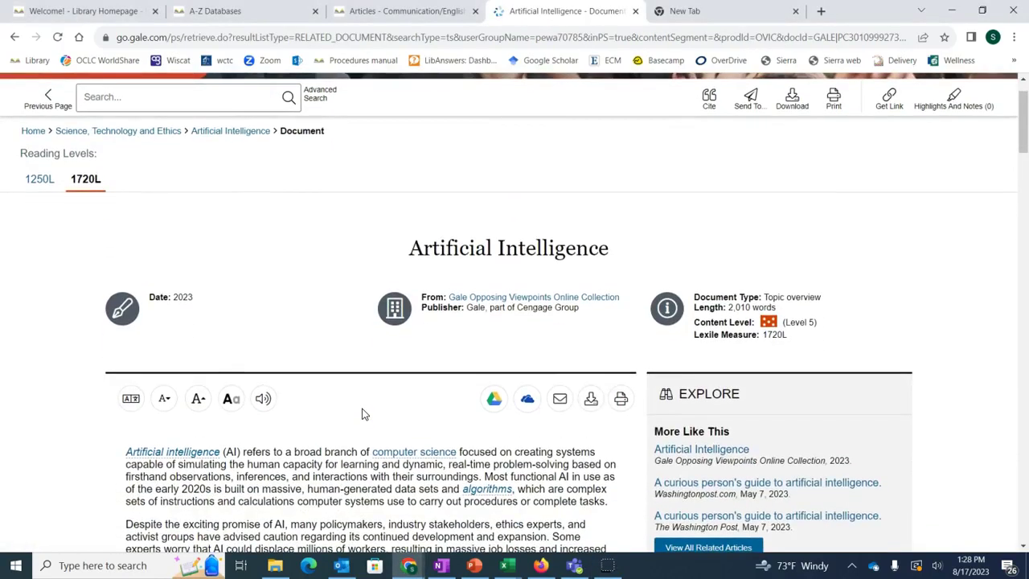
pyautogui.scroll(-5, 361, 414)
pyautogui.scroll(3, 362, 409)
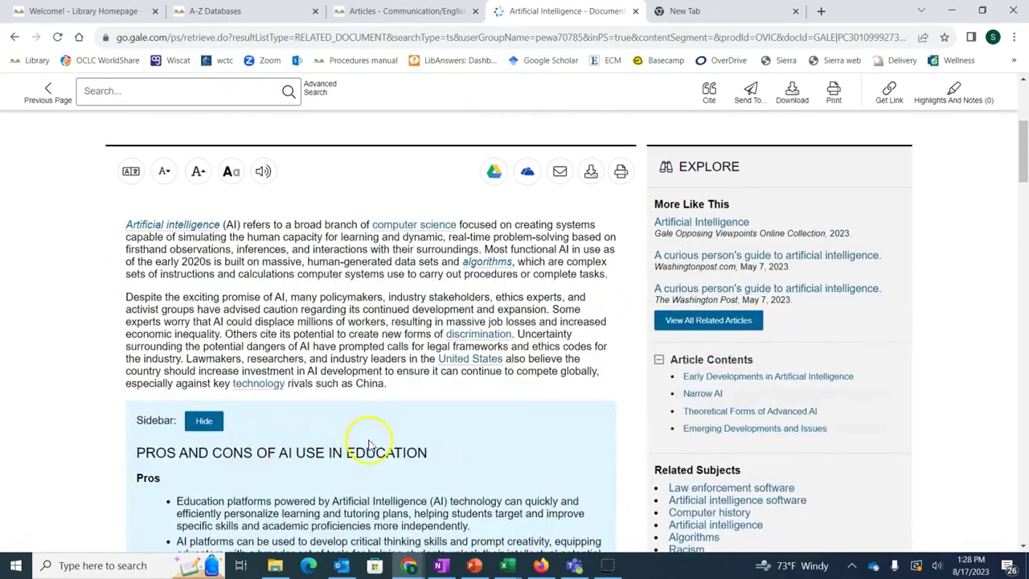
pyautogui.scroll(-1, 350, 481)
pyautogui.scroll(-5, 350, 481)
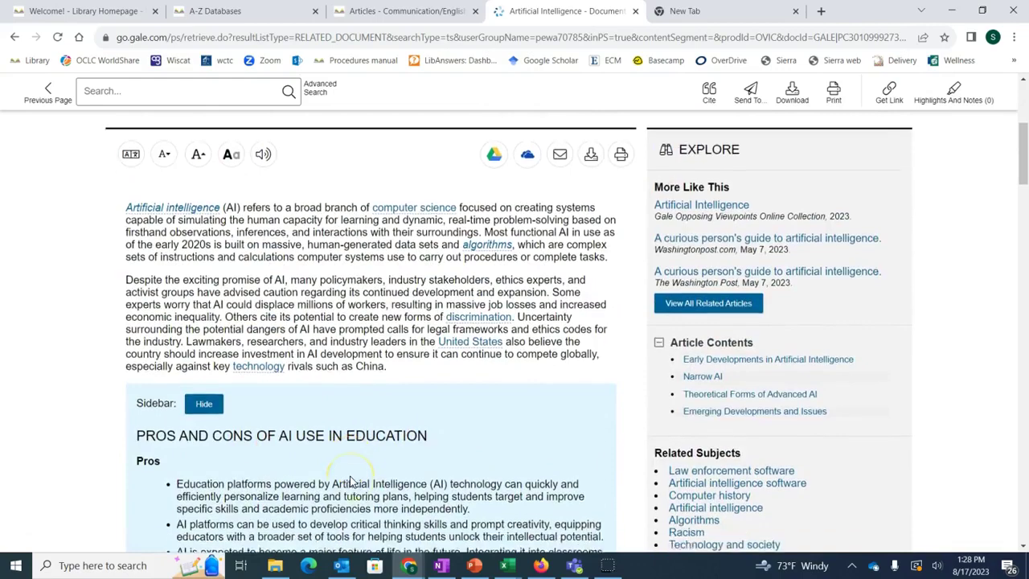
pyautogui.scroll(-2, 351, 476)
pyautogui.scroll(-4, 350, 476)
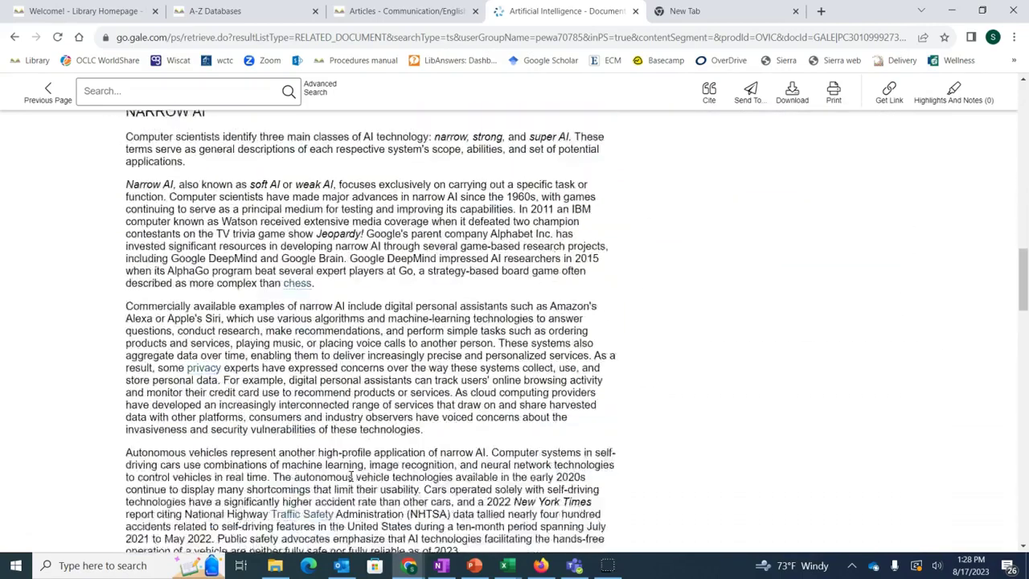
pyautogui.scroll(-8, 351, 476)
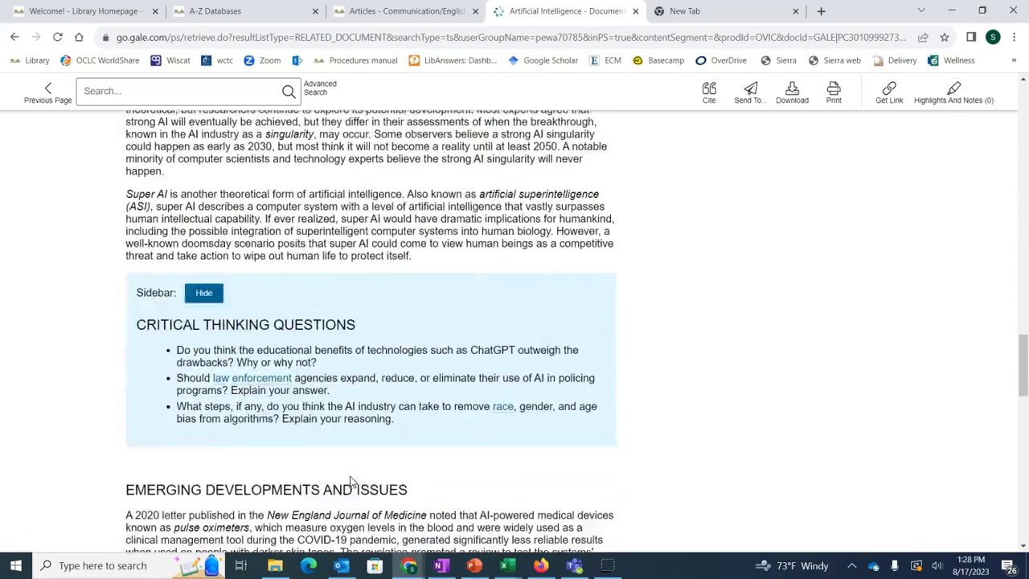
pyautogui.scroll(-1, 350, 481)
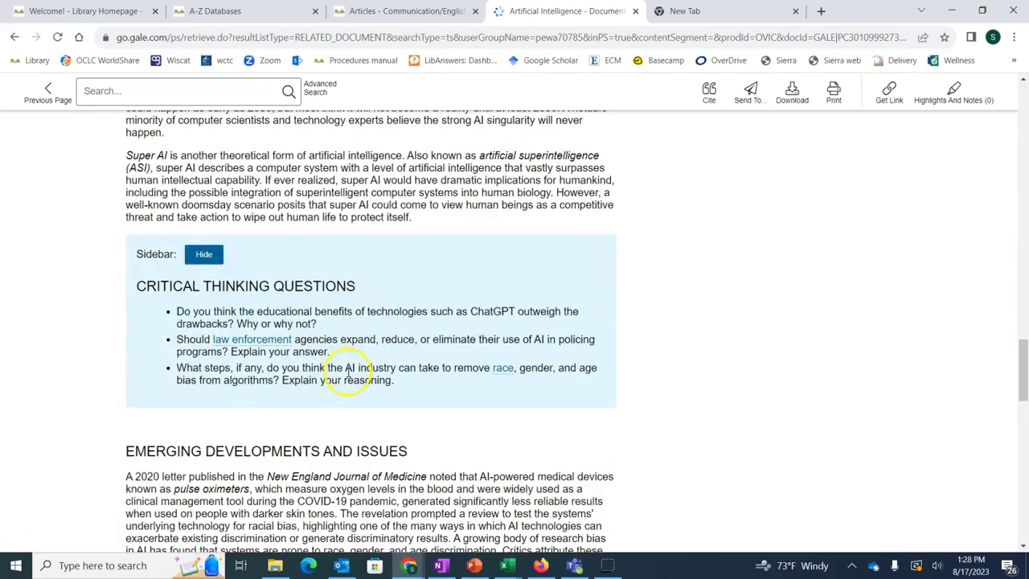
# - Show the source citation at the end of the article in APA 7th Edition format
pyautogui.scroll(-10, 349, 375)
pyautogui.scroll(-1, 348, 372)
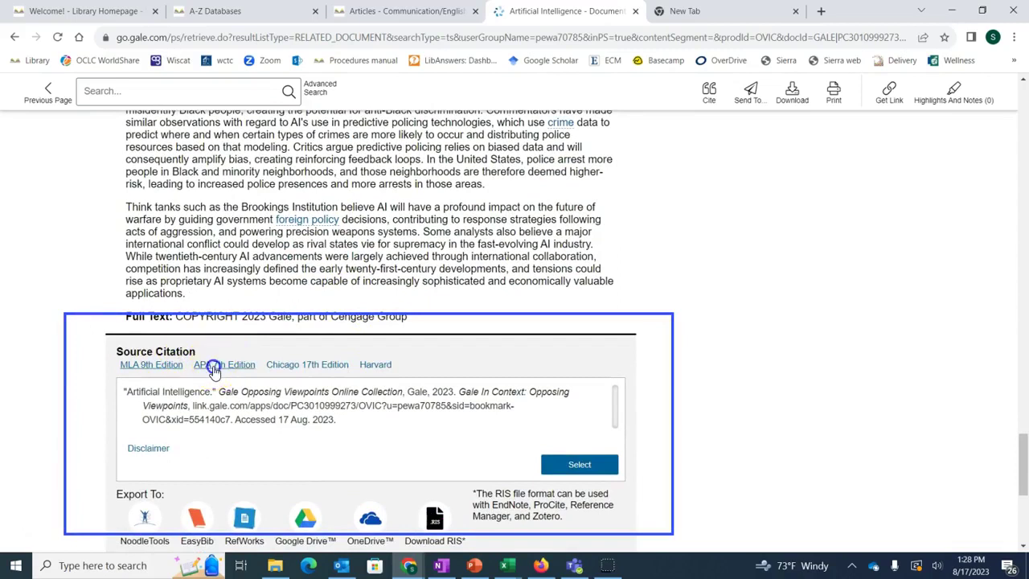
pyautogui.click(215, 368)
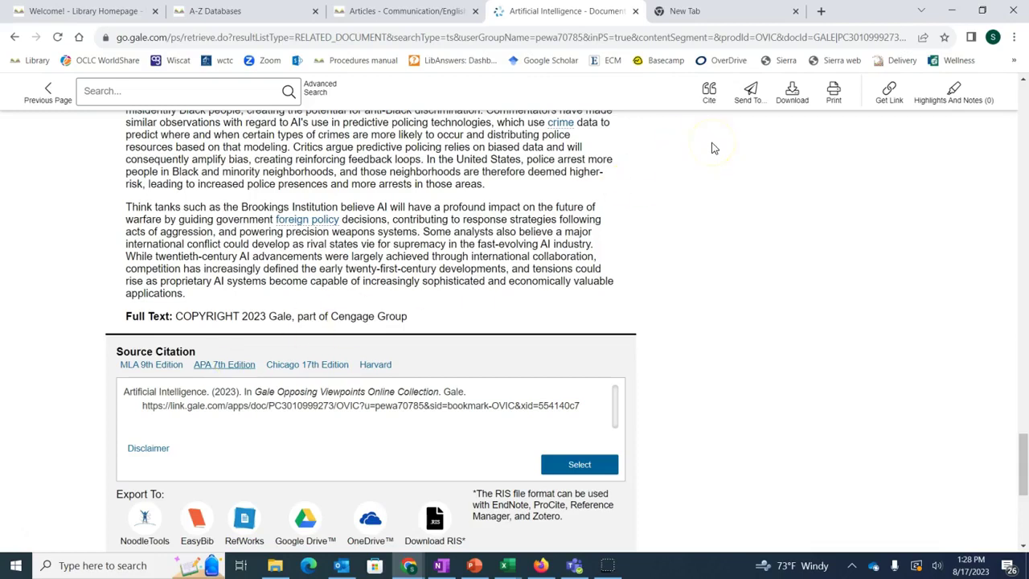
# - Check the article's Citation Tools and its Send To options, closing each dialog without exporting anything
pyautogui.click(709, 93)
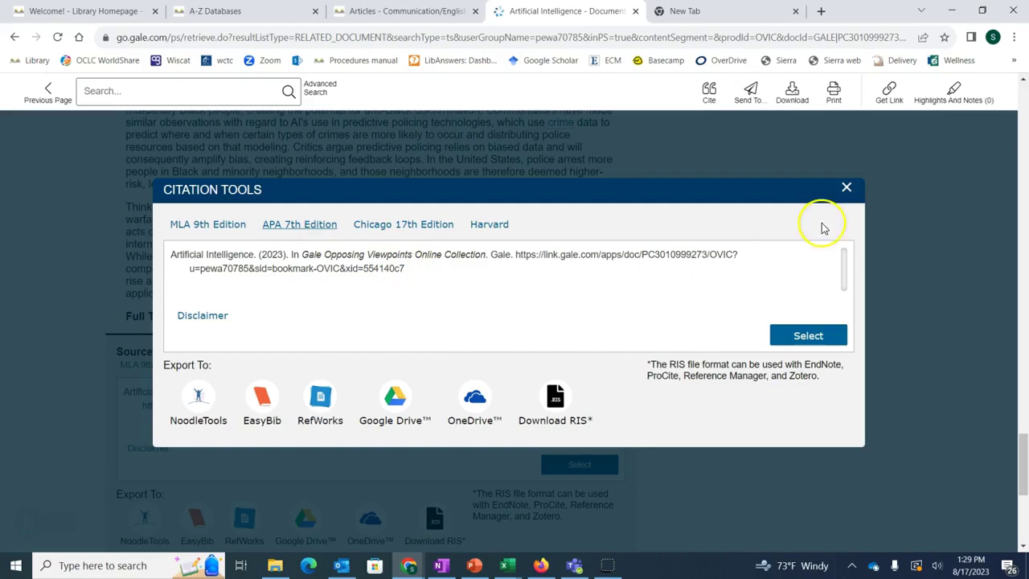
pyautogui.click(847, 190)
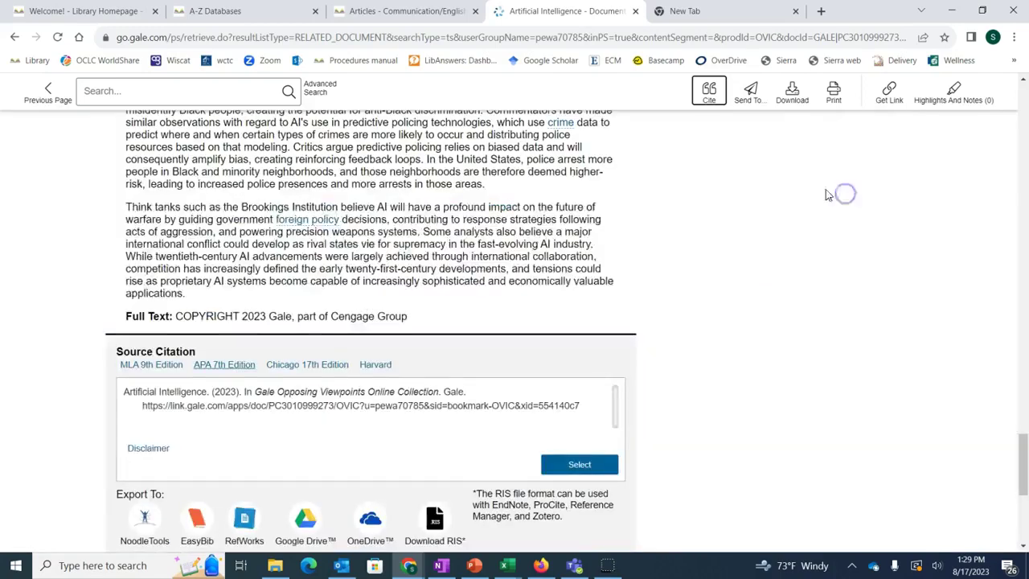
pyautogui.click(751, 94)
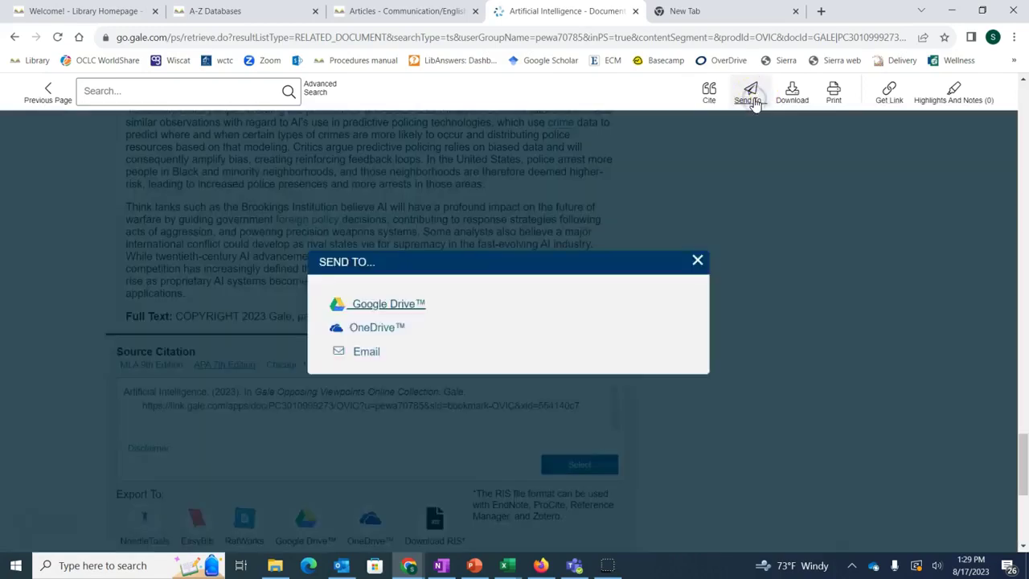
pyautogui.click(699, 259)
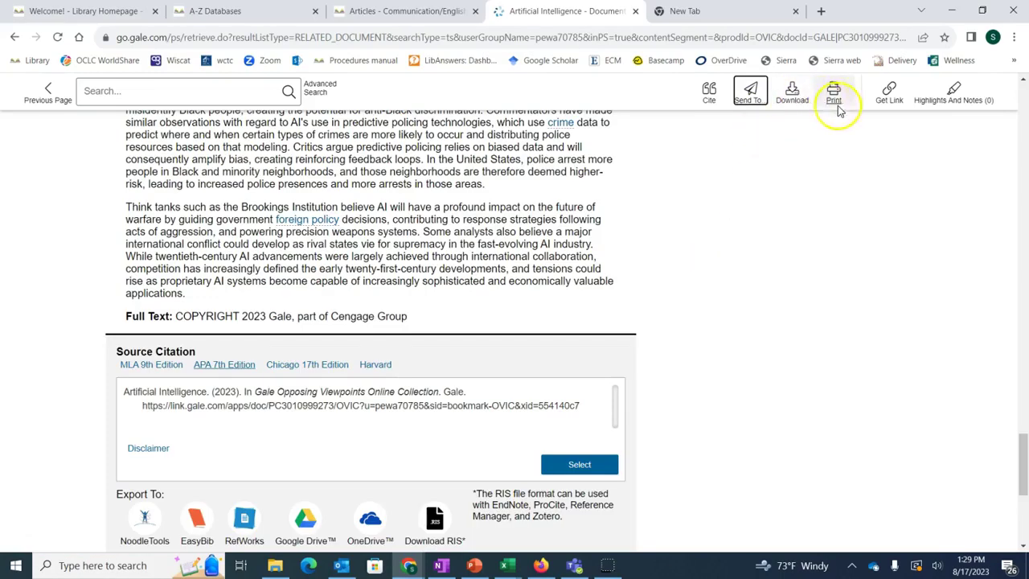
# - Search the database for "self", open the suggested Self-Driving Cars topic, and look over its overview and available resource types
pyautogui.click(566, 261)
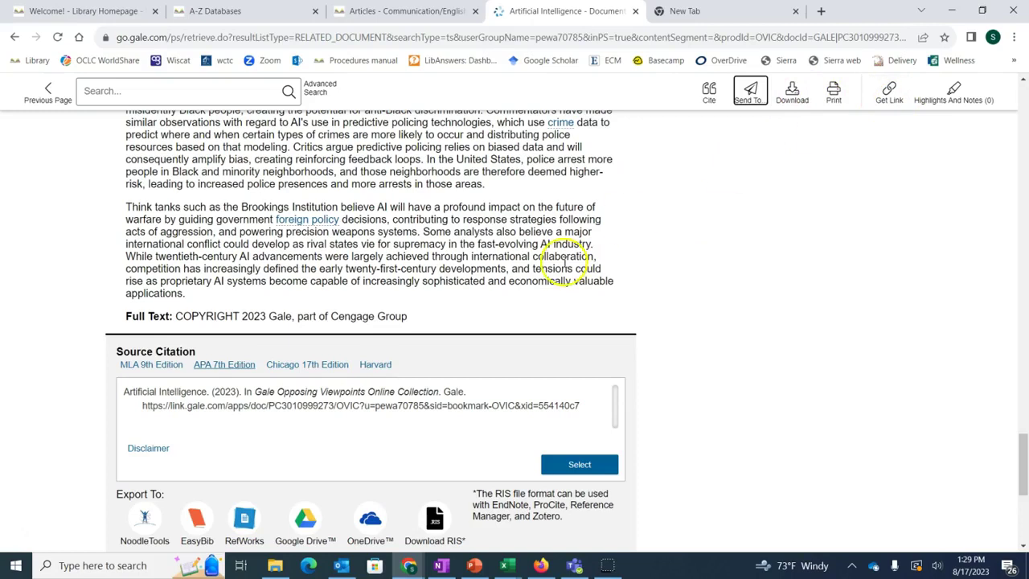
pyautogui.click(118, 97)
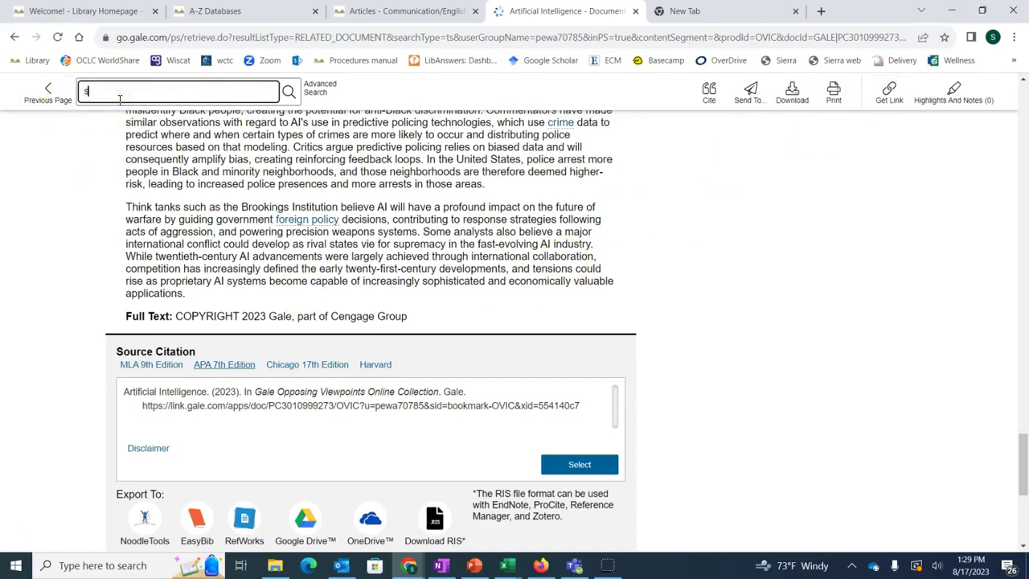
pyautogui.write('self')
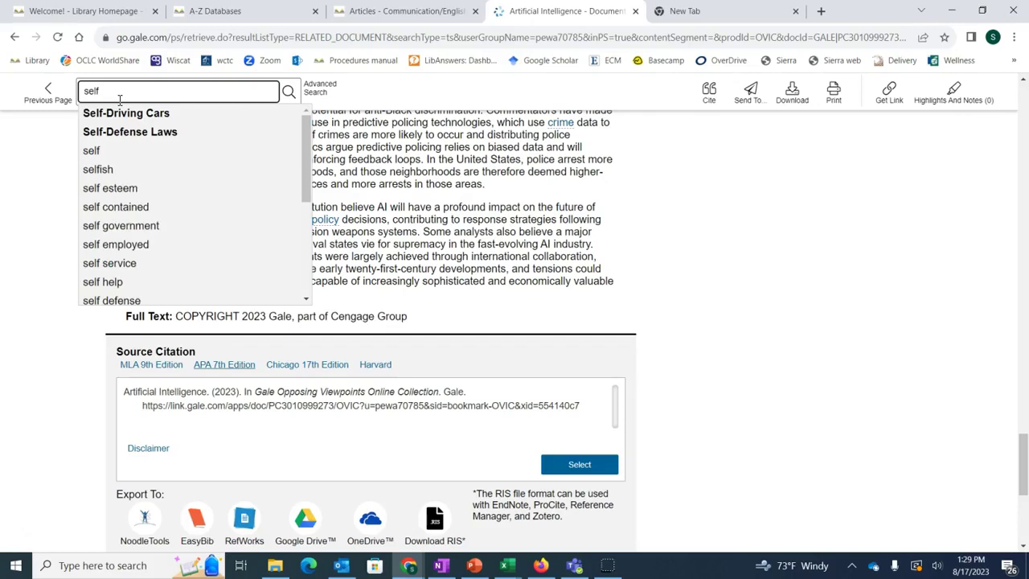
pyautogui.click(126, 115)
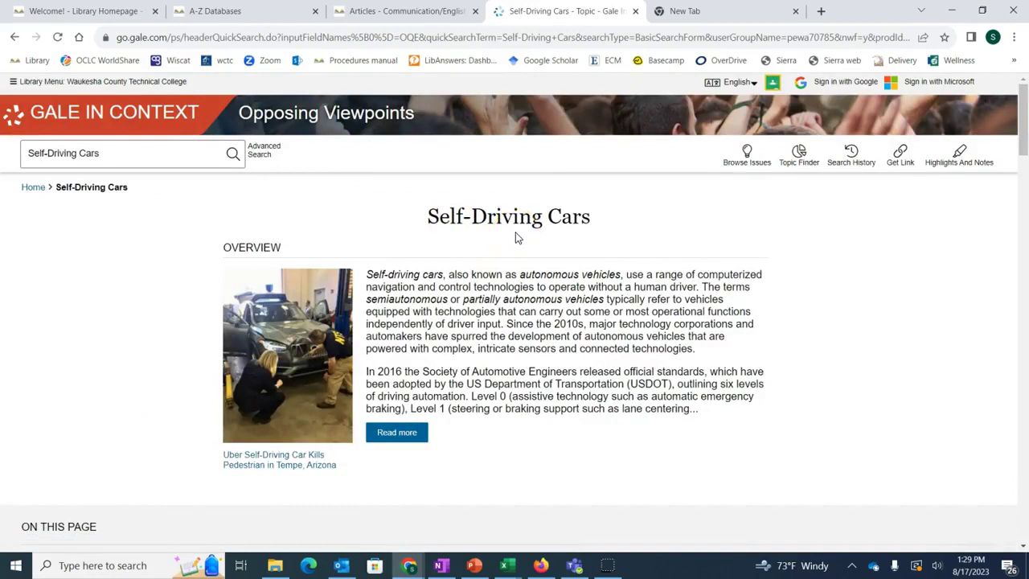
pyautogui.scroll(-4, 517, 238)
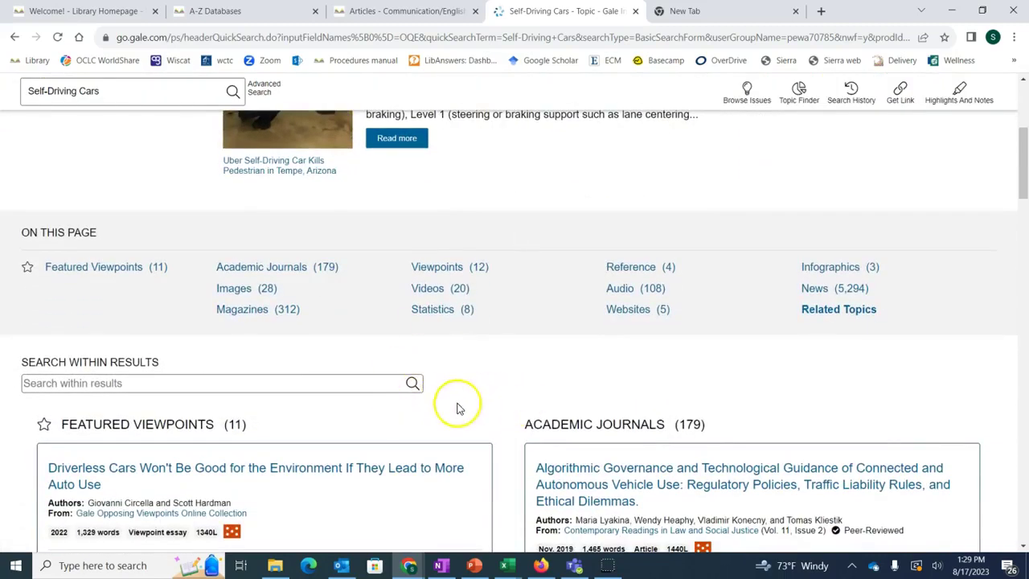
pyautogui.scroll(4, 506, 403)
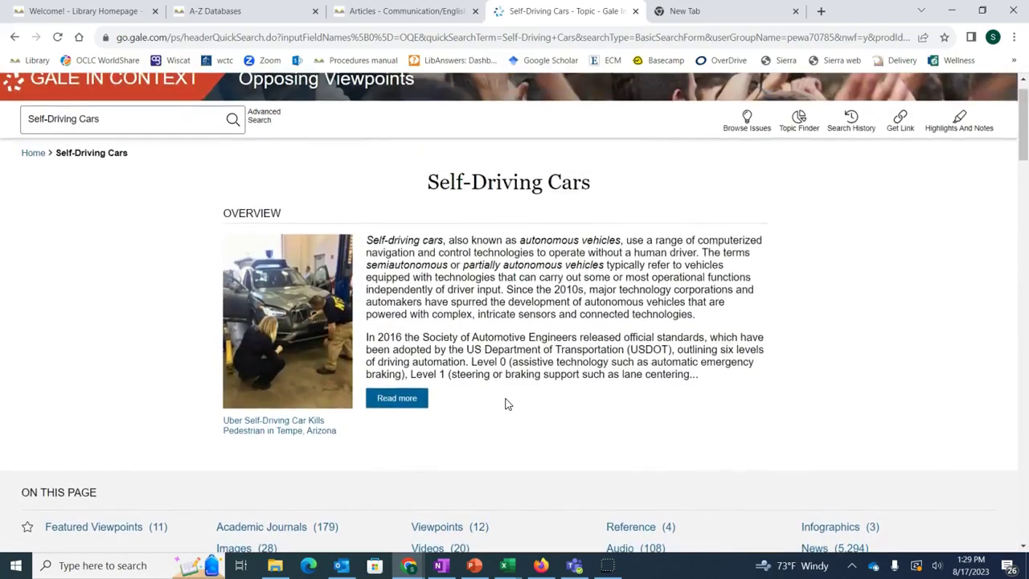